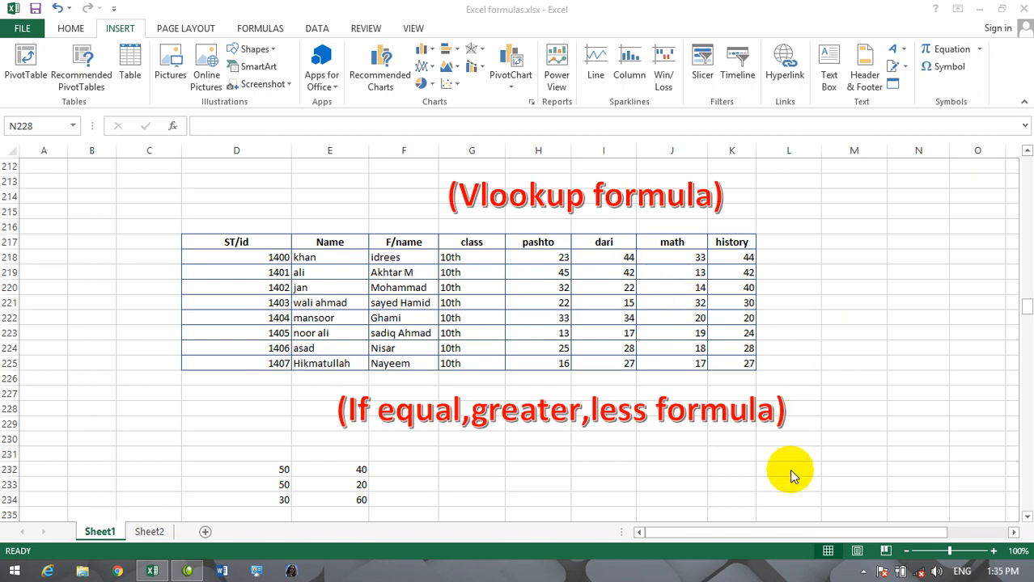
- Start a VLOOKUP formula in cell M225 with student ID cell D221 as the lookup value
left_click(776, 527)
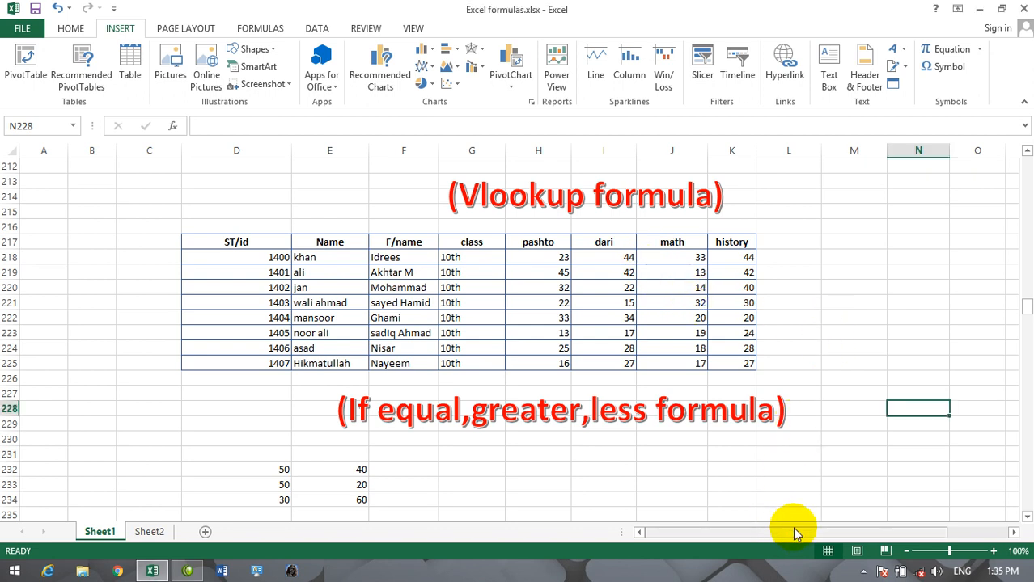
left_click_drag(805, 530, 821, 534)
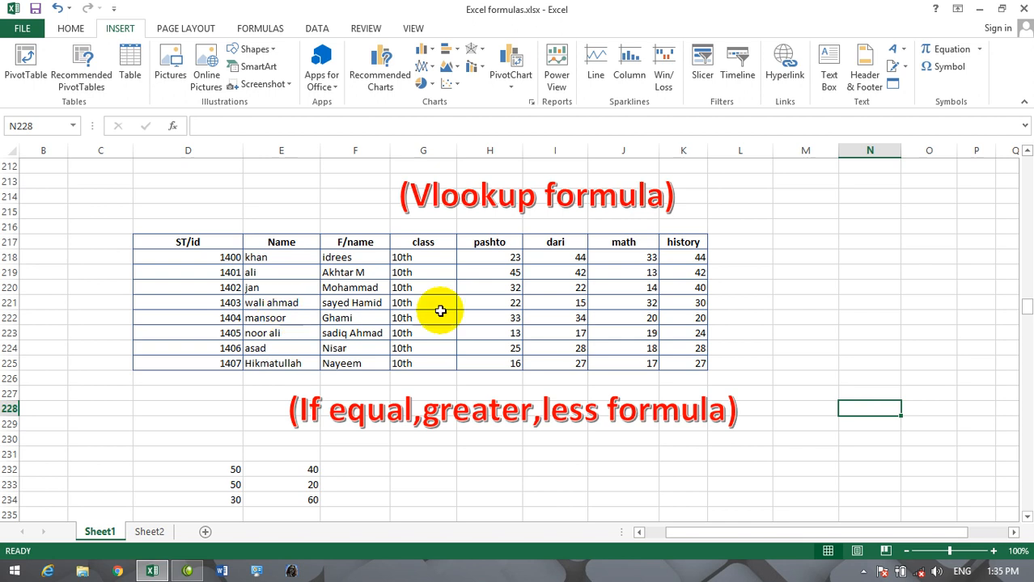
left_click(813, 362)
left_click_drag(786, 530, 798, 524)
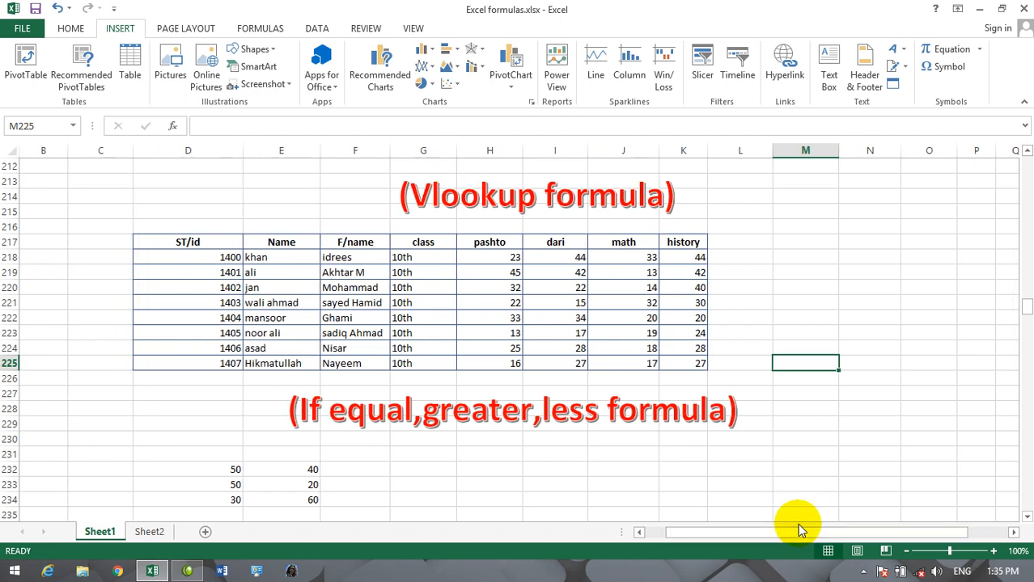
type("=")
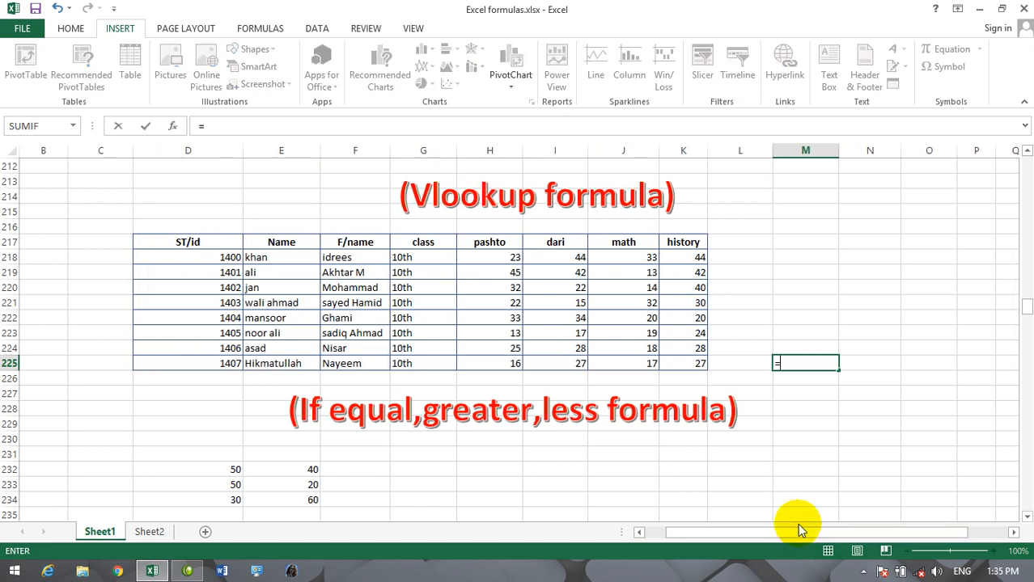
type("vlooku")
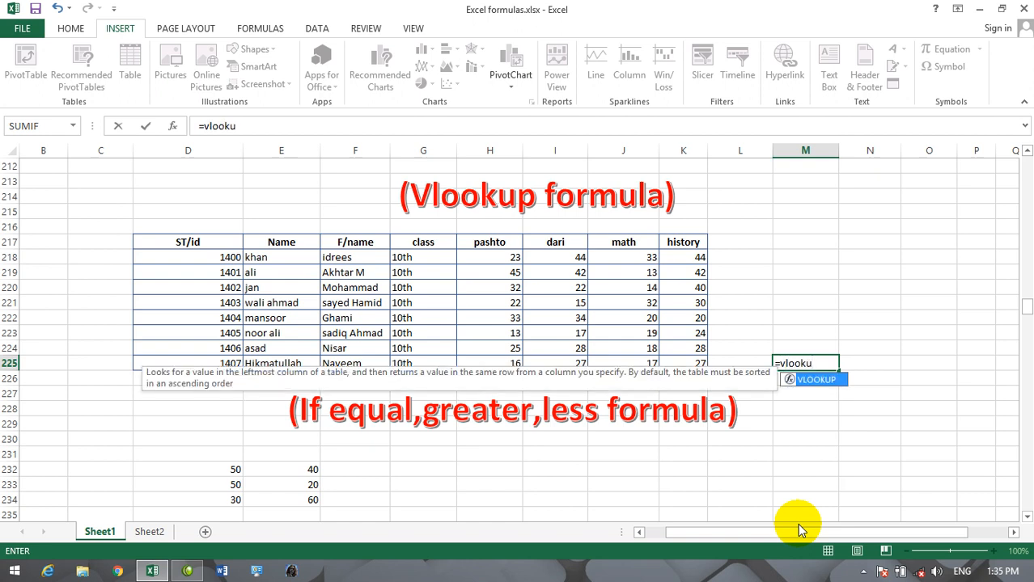
type("p(")
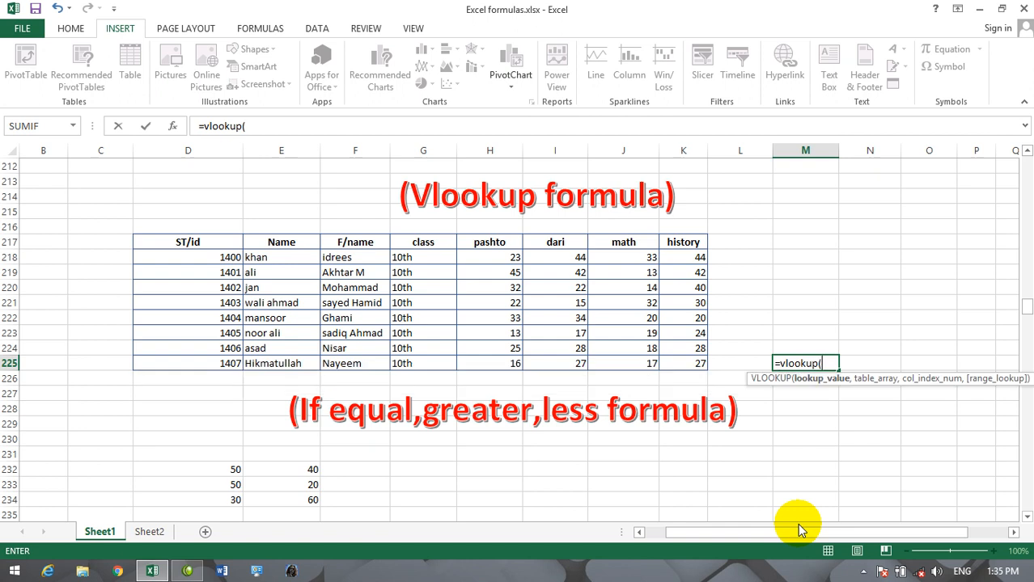
key("Left")
key("Left")
key("Left")
key("Left")
key("Left")
key("Left")
key("Left")
key("Left")
key("Left")
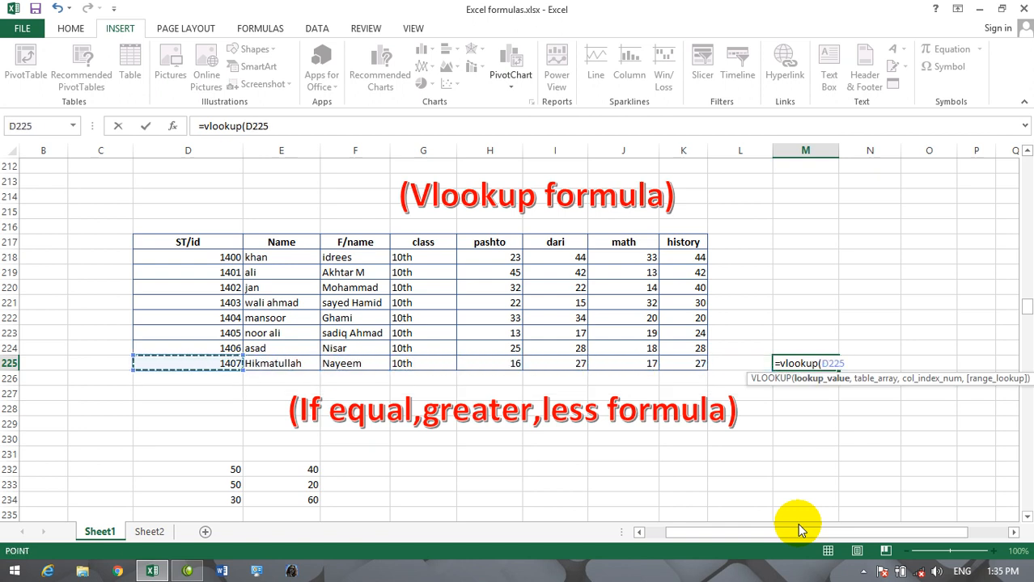
key("Up")
key("Up")
key("Up")
key("Up")
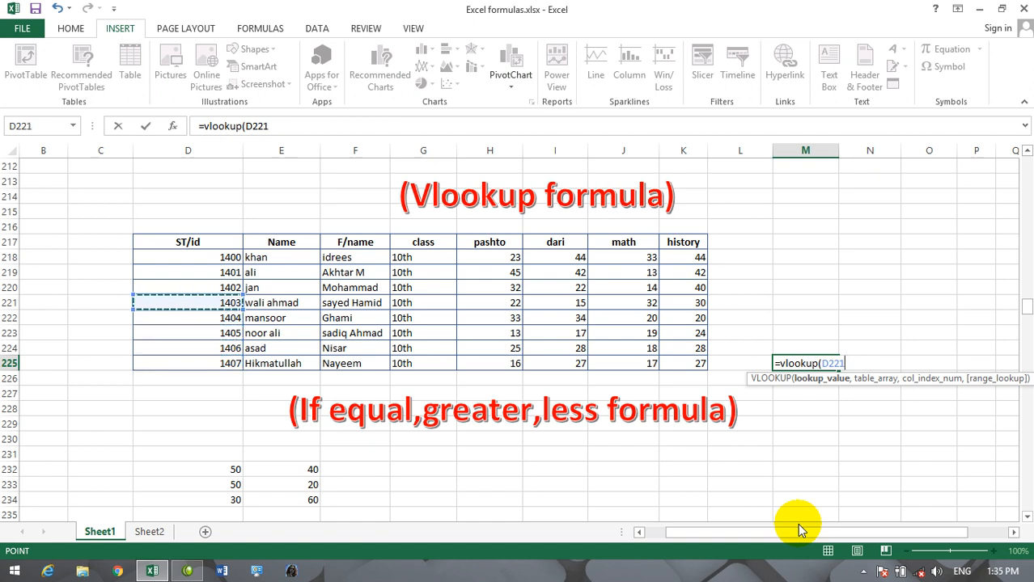
- Set the table array of the M225 VLOOKUP to the whole student table including headers, D217:K225
type(",")
key("Left")
key("Left")
key("Left")
key("Left")
key("Left")
key("Left")
key("Left")
key("Left")
key("Left")
key("Left")
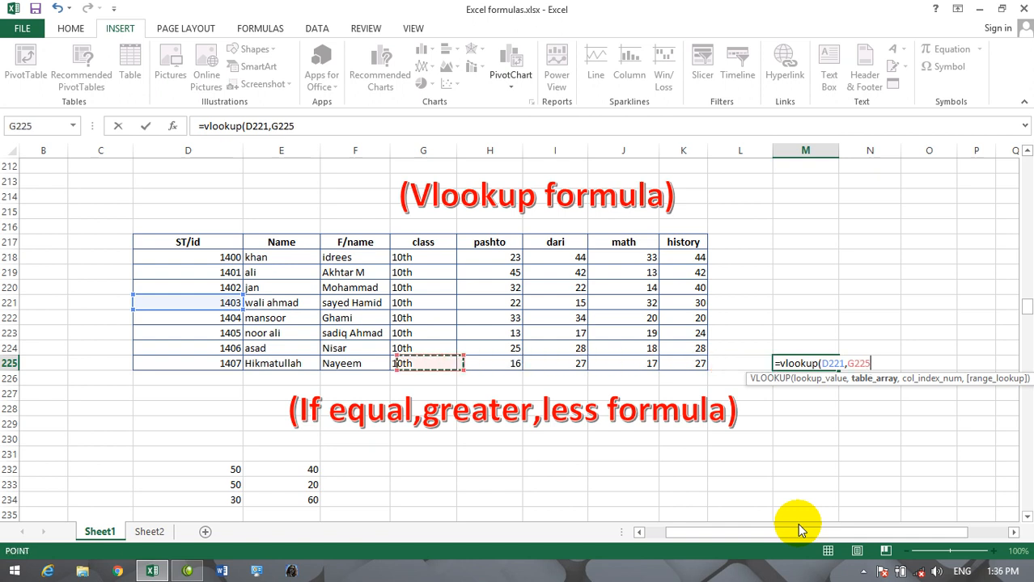
key("Up")
key("Up")
key("Up")
key("Up")
key("Up")
key("Up")
key("Up")
key("Up")
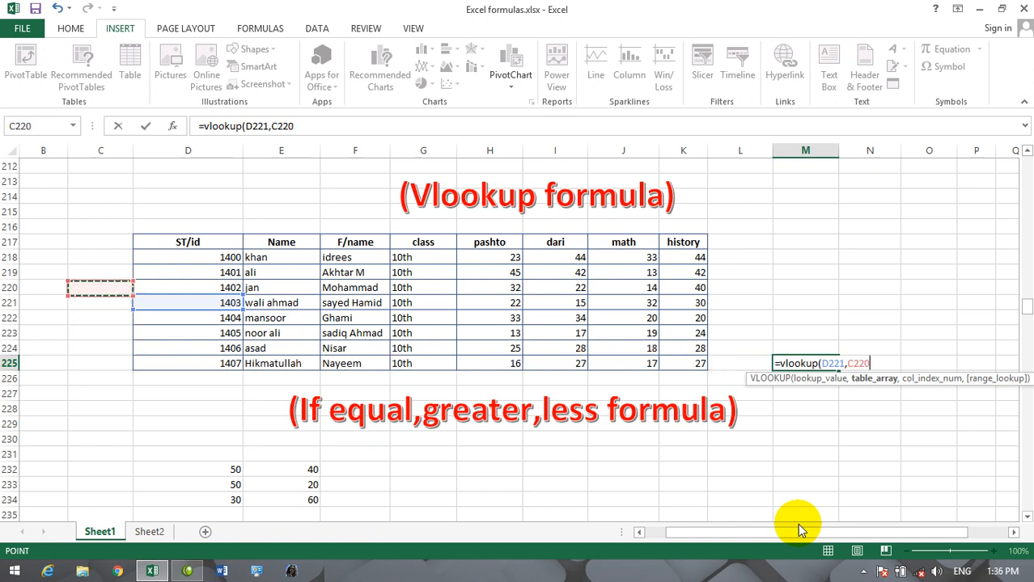
key("Right")
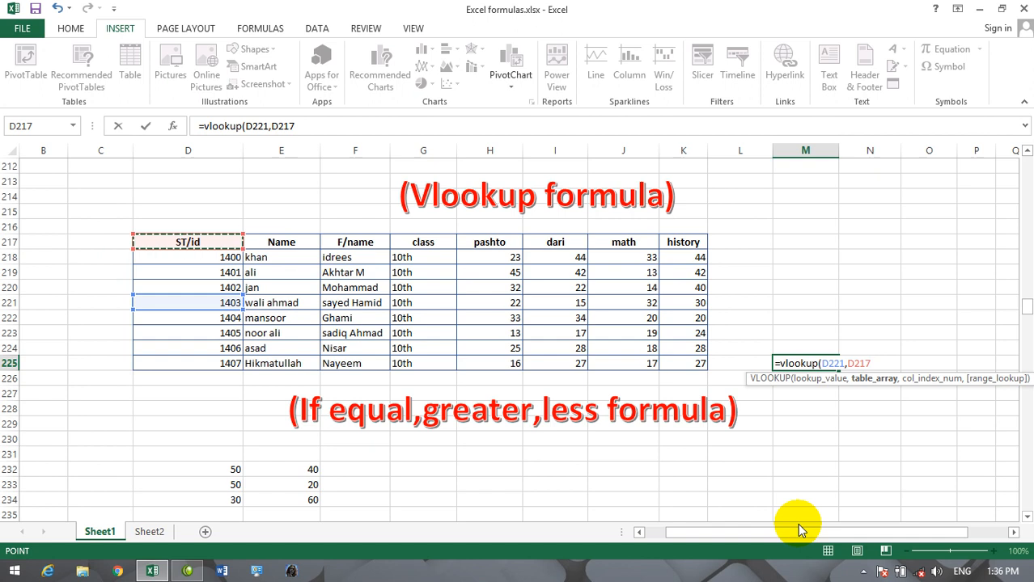
key("shift+Right")
key("shift+Right")
key("shift+Right")
key("shift+Right")
key("shift+Right")
key("shift+Right")
key("shift+Right")
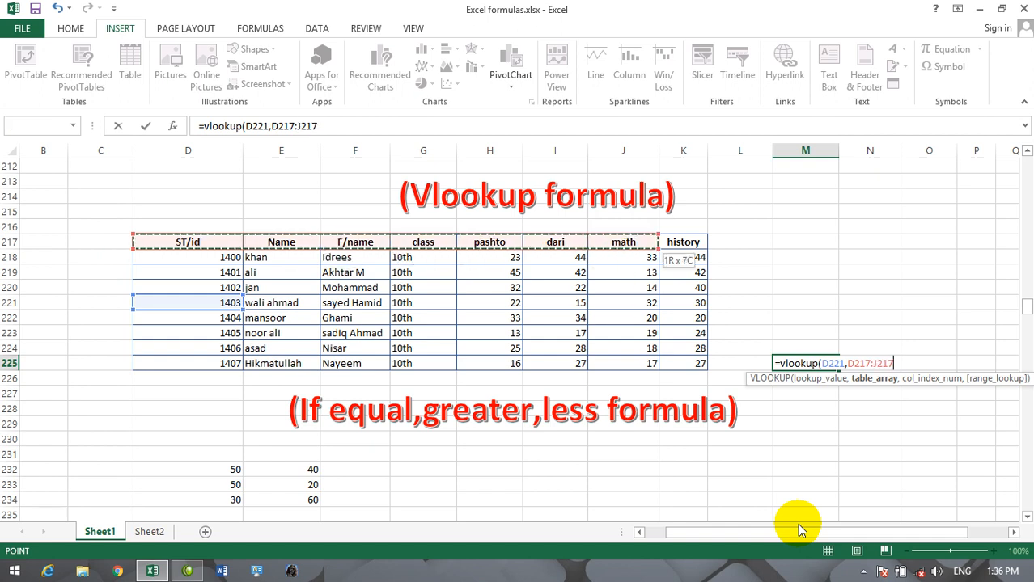
key("shift+Down")
key("shift+Down")
key("shift+Down")
key("shift+Down")
key("shift+Down")
key("shift+Down")
key("shift+Down")
key("shift+Down")
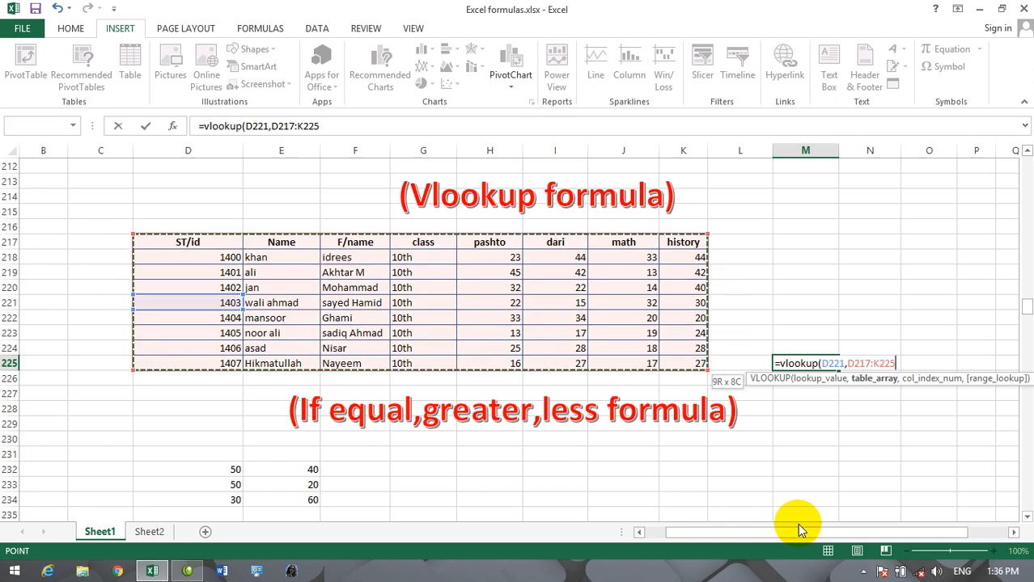
- Complete the M225 VLOOKUP with column index 7 for the math mark, and check the entered formula
type(",")
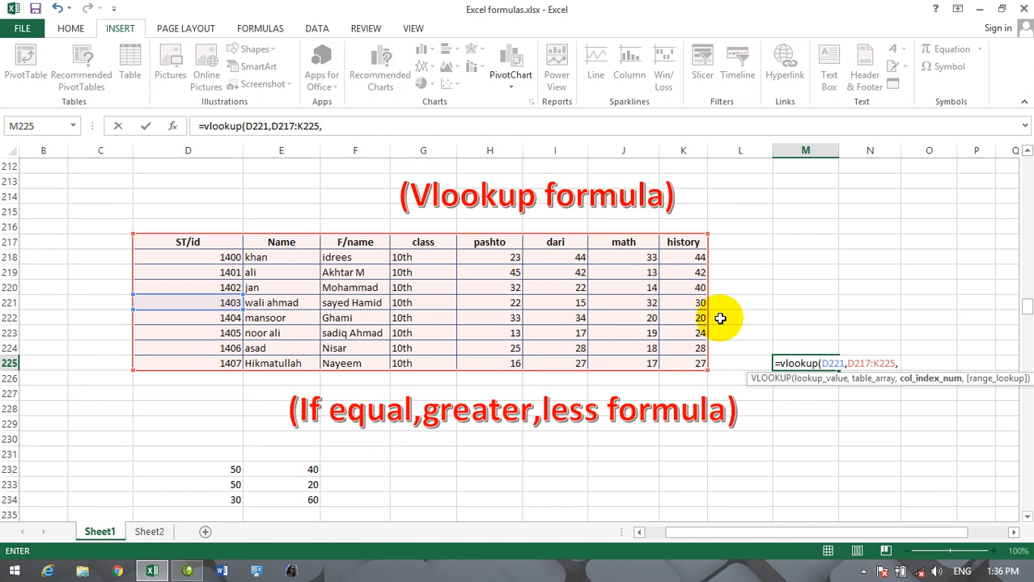
type("7)")
key("Return")
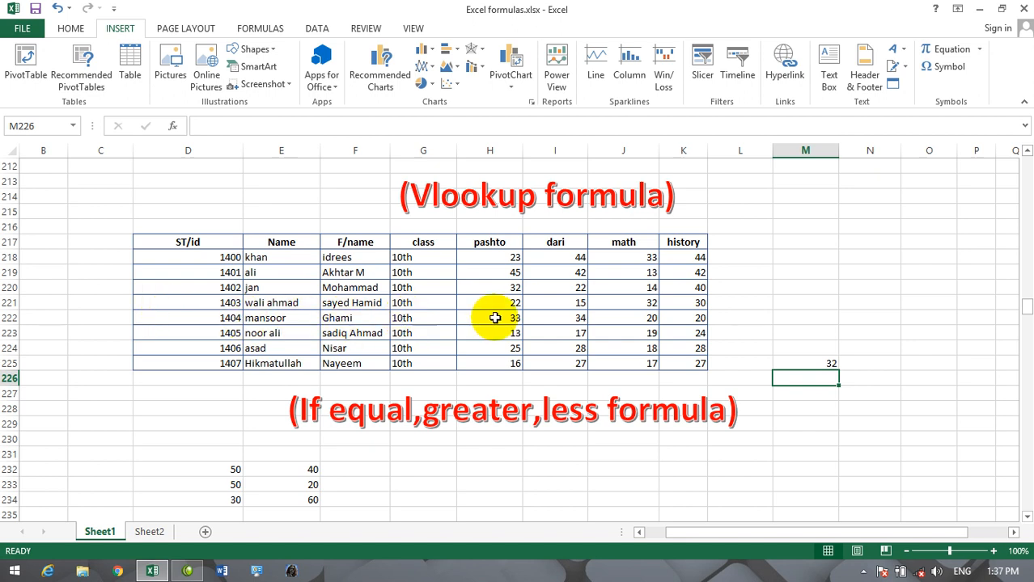
left_click(789, 362)
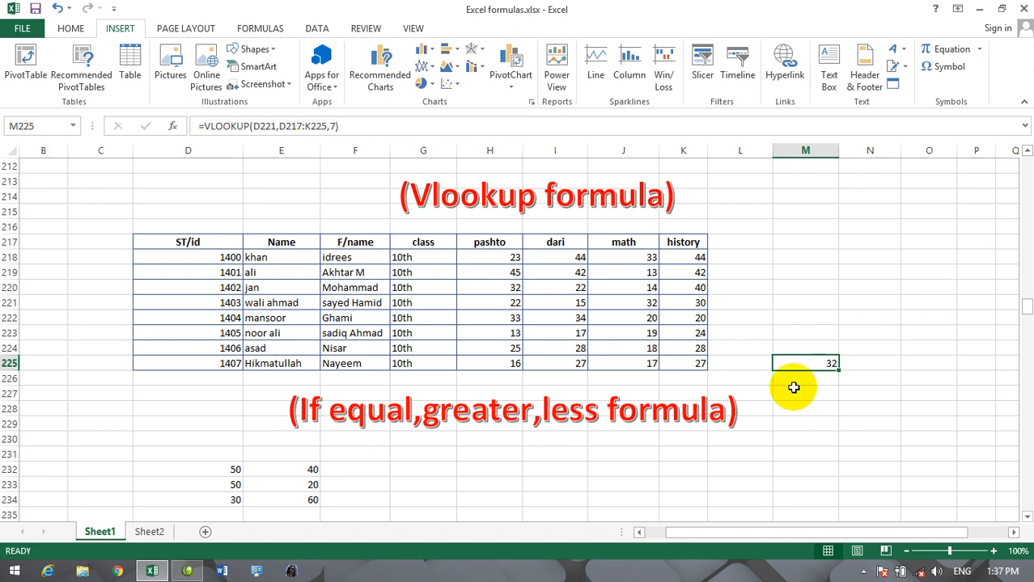
- Start a second VLOOKUP formula in cell M223 using D221 as the lookup value
left_click(794, 330)
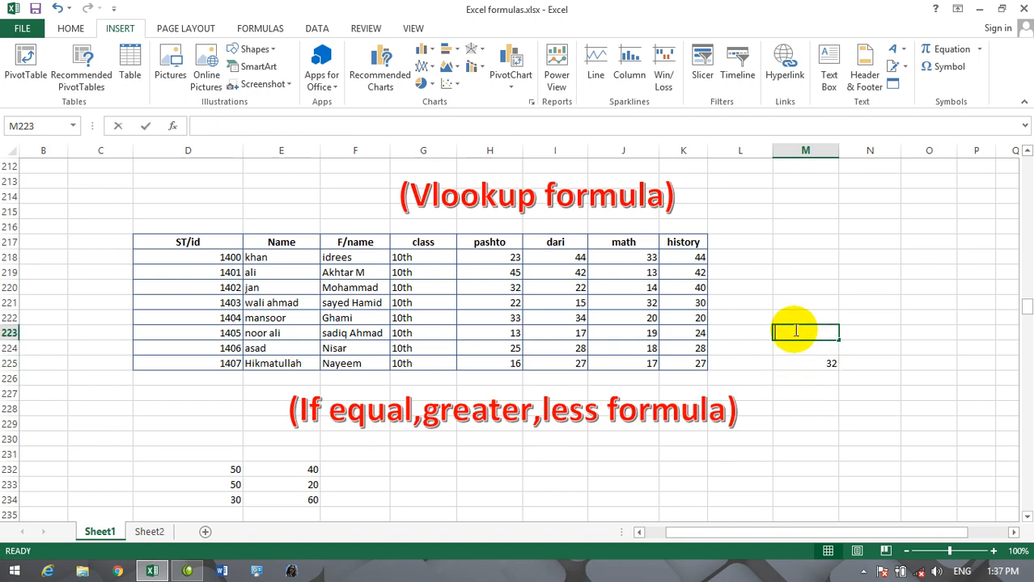
type("=v")
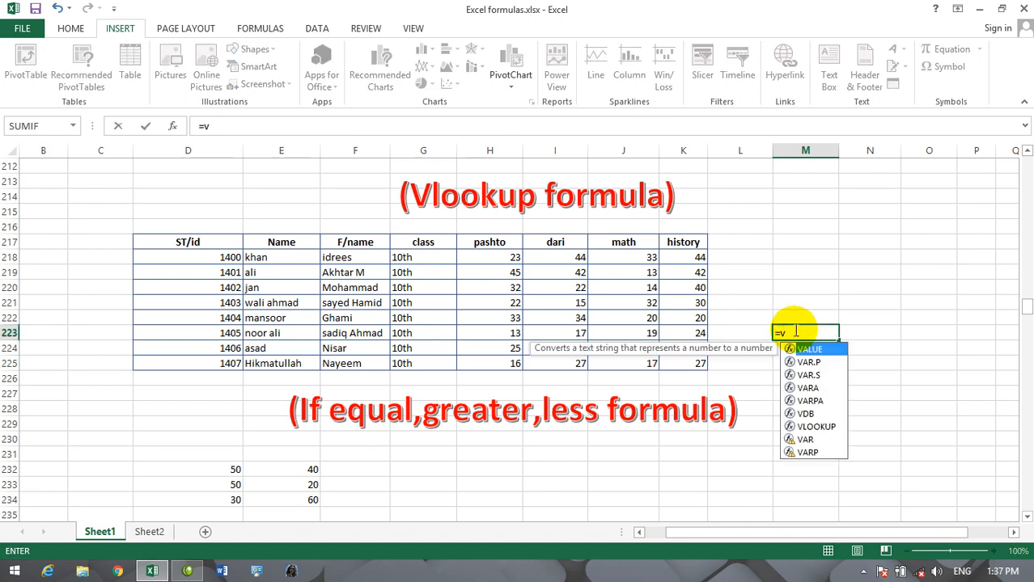
type("oo")
key("BackSpace")
key("BackSpace")
type("lookup")
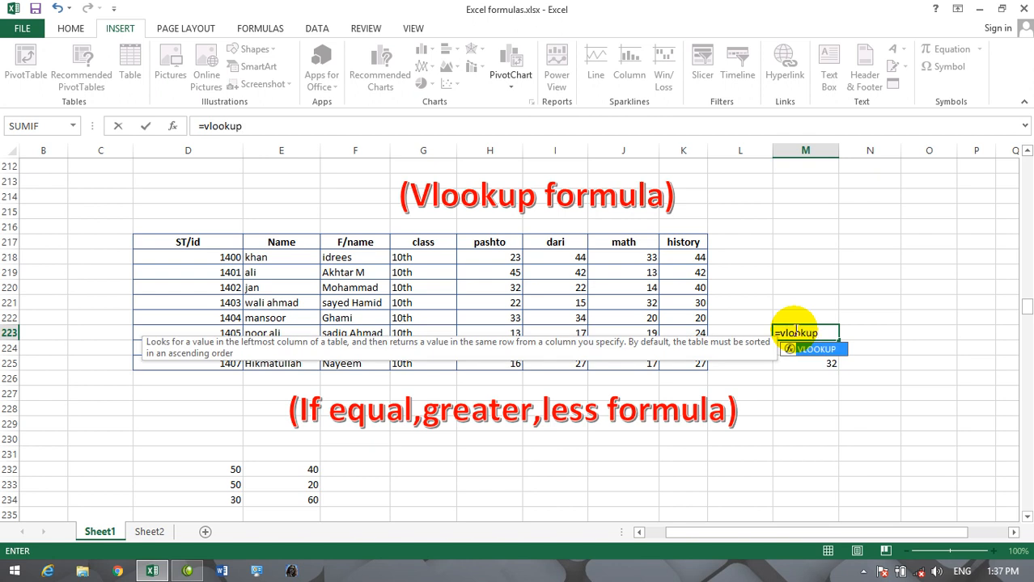
type("(")
key("Left")
key("Left")
key("Left")
key("Left")
key("Left")
key("Left")
key("Left")
key("Left")
key("Up")
key("Left")
key("Up")
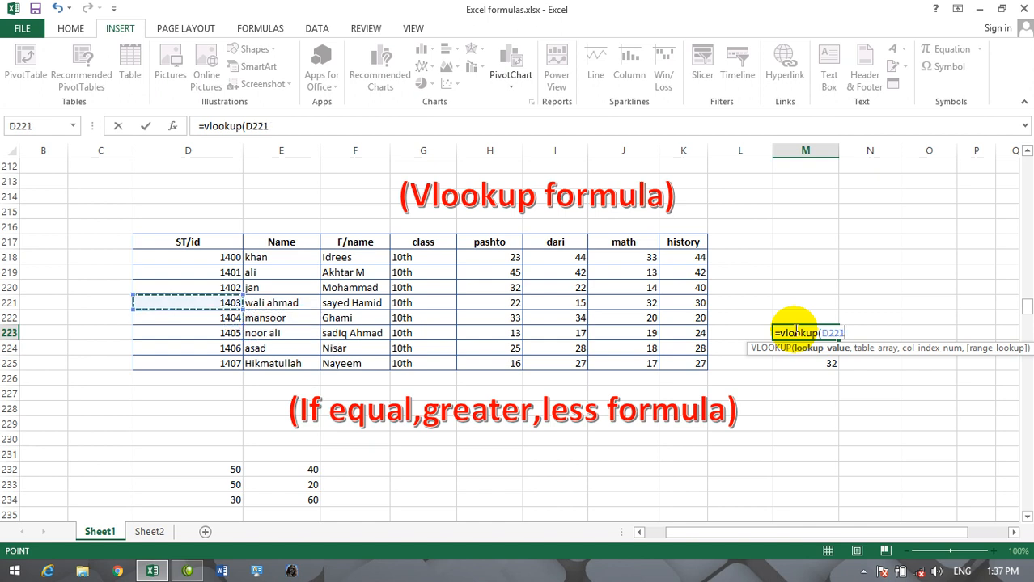
- Give the M223 VLOOKUP the full student table D217:K225 as its table array
type(",")
key("Up")
key("Left")
key("Left")
key("Left")
key("Left")
key("Left")
key("Left")
key("Left")
key("Left")
key("Left")
key("Up")
key("Up")
key("Up")
key("Up")
key("Up")
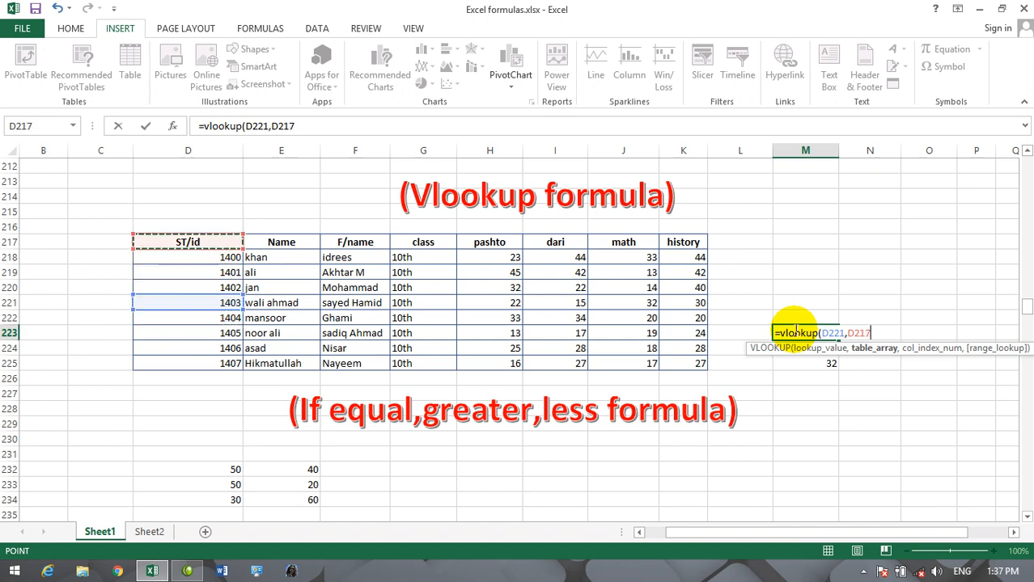
key("shift+Down")
key("shift+Down")
key("shift+Down")
key("shift+Down")
key("shift+Down")
key("shift+Down")
key("shift+Down")
key("shift+Down")
key("shift+Right")
key("shift+Right")
key("shift+Right")
key("shift+Right")
key("shift+Right")
key("shift+Right")
key("shift+Right")
- Finish the M223 VLOOKUP with column index 5 to return the student's pashto mark
type(",")
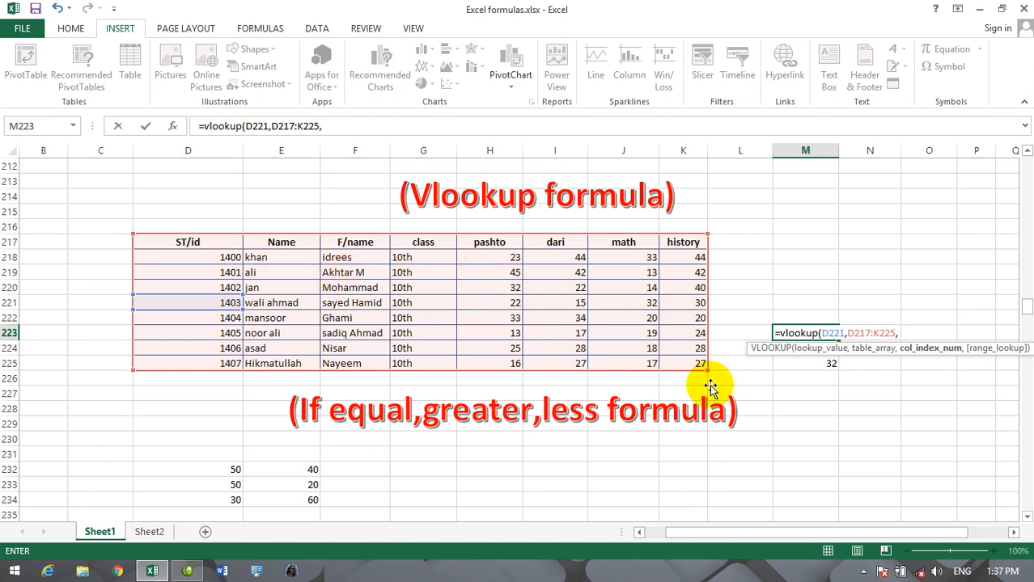
type("5")
type(")")
key("Return")
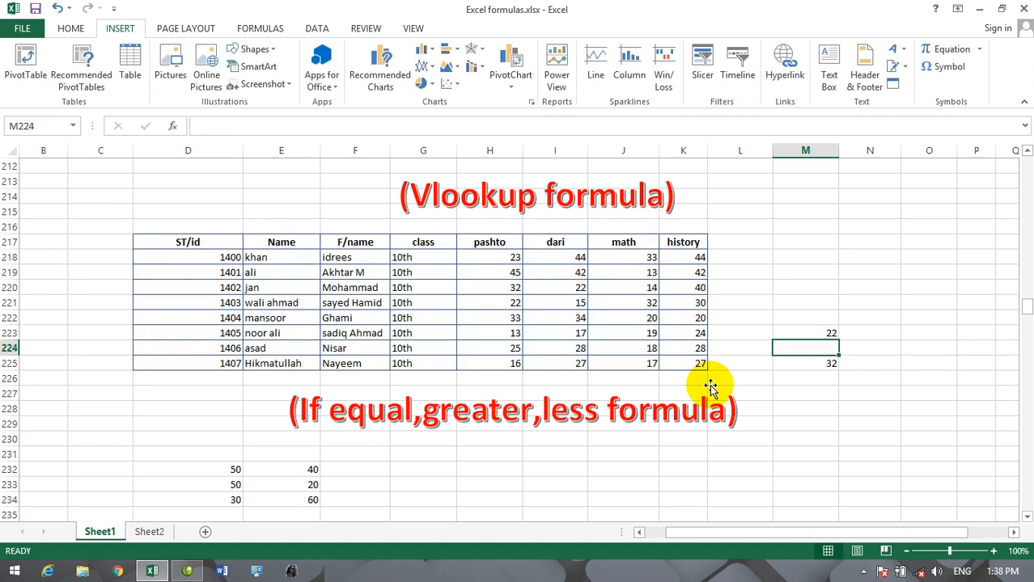